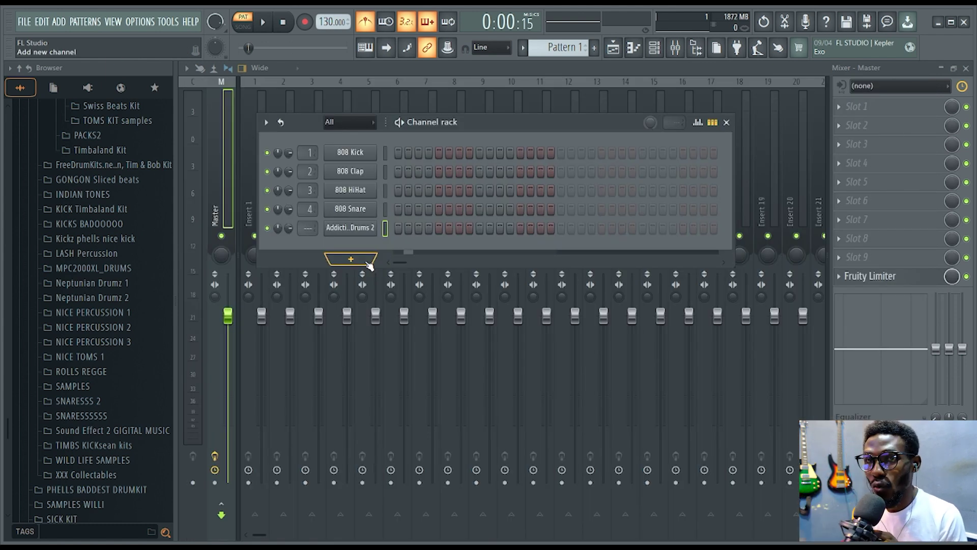
- Load a fresh Addictive Drums 2 instance on the AD2 - Dry Room preset, replacing the earlier channel
key(alt+Delete)
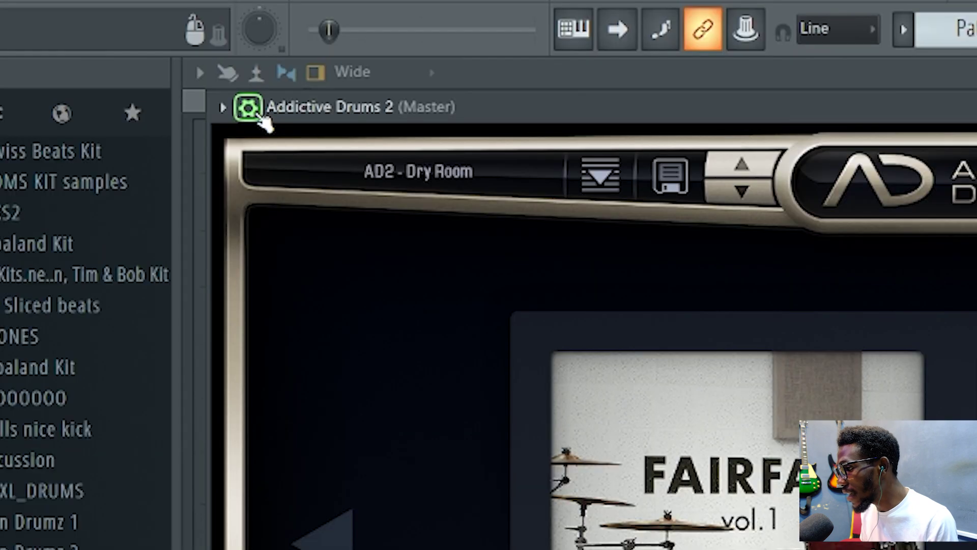
- Open the plugin wrapper's Processing settings and switch on the Snare output connection
click(210, 86)
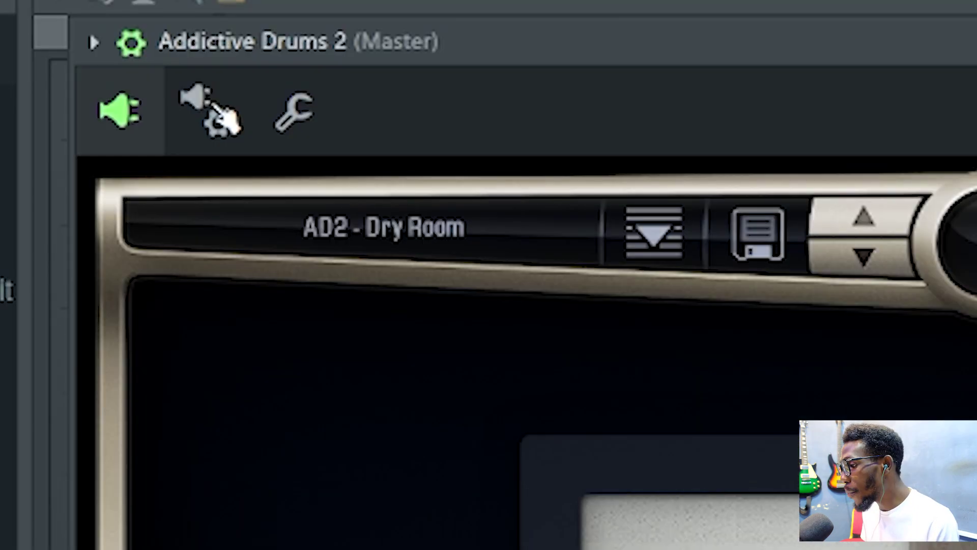
click(298, 128)
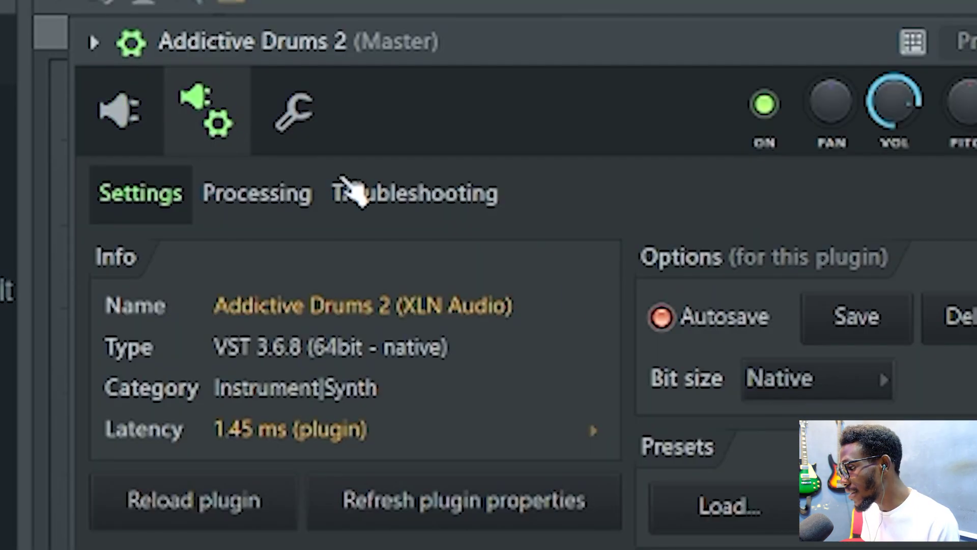
click(278, 199)
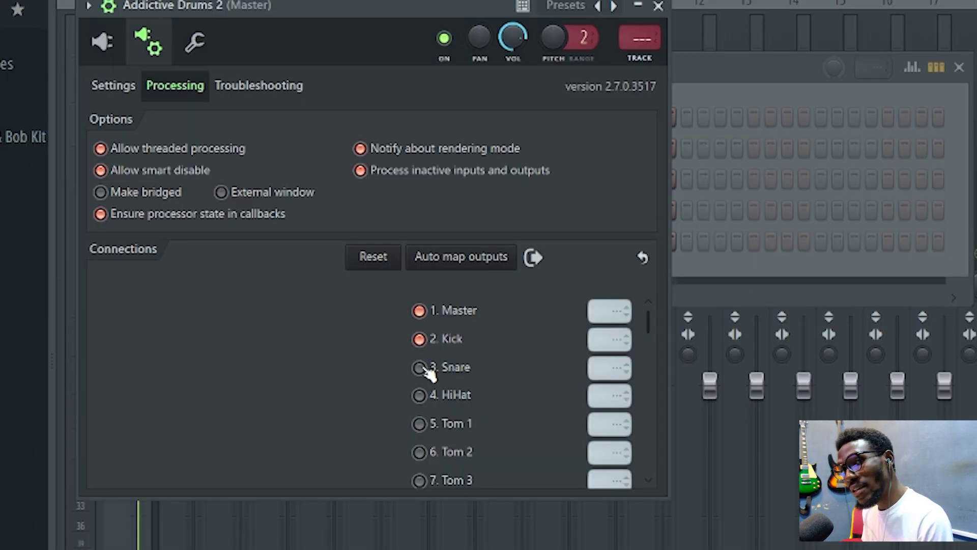
click(421, 368)
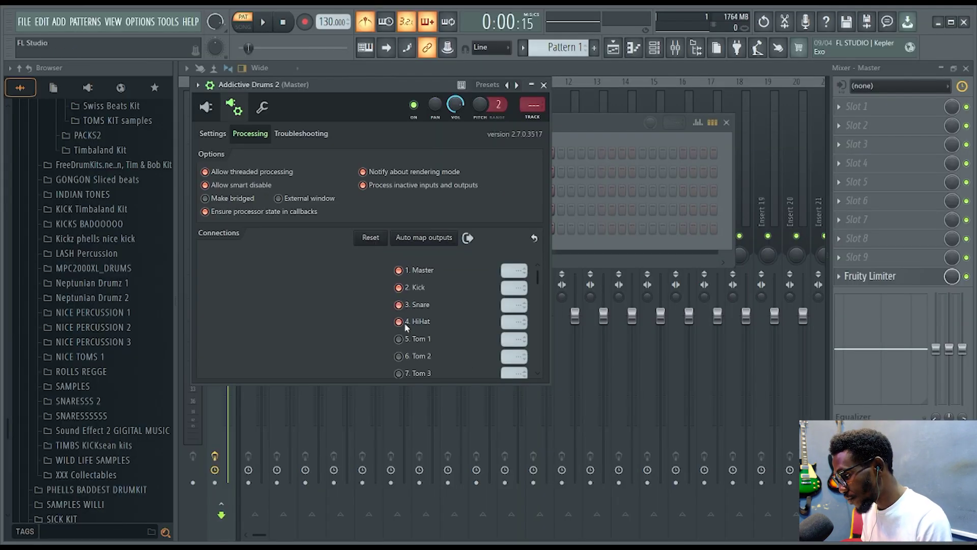
- Switch on the HiHat, Tom 4, Overhead and Room outputs in the Connections list
click(407, 337)
scroll(407, 324, down, 2)
click(407, 324)
scroll(407, 324, down, 1)
click(407, 325)
scroll(407, 325, down, 1)
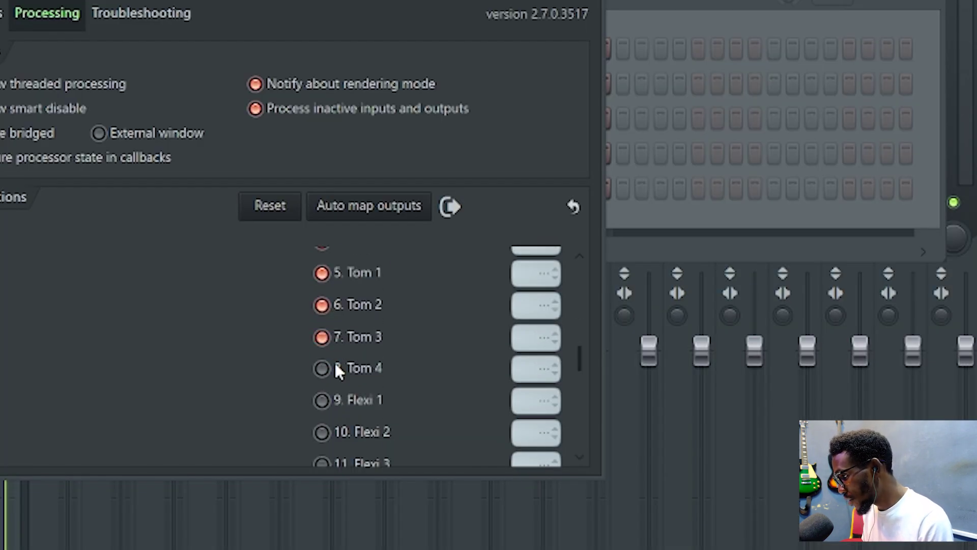
click(407, 324)
scroll(407, 313, down, 4)
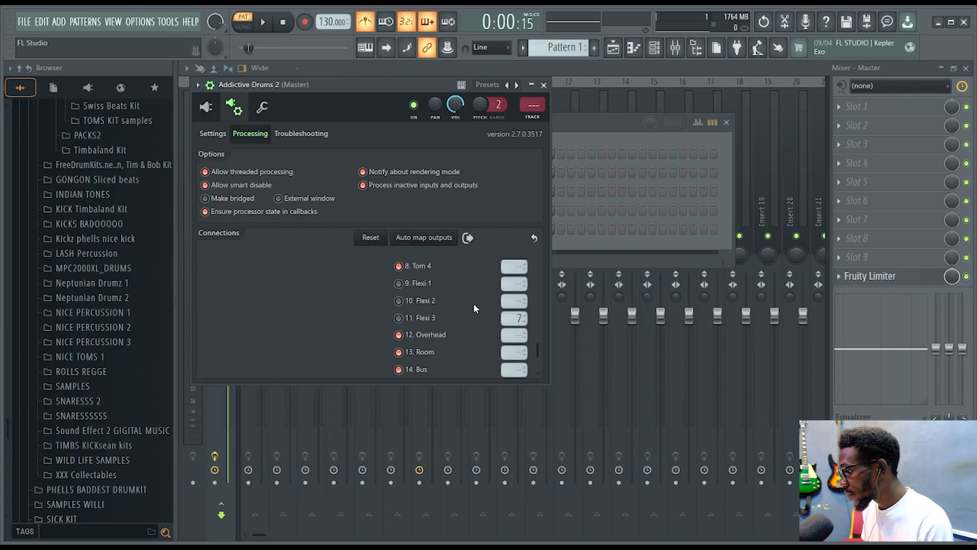
scroll(460, 323, up, 7)
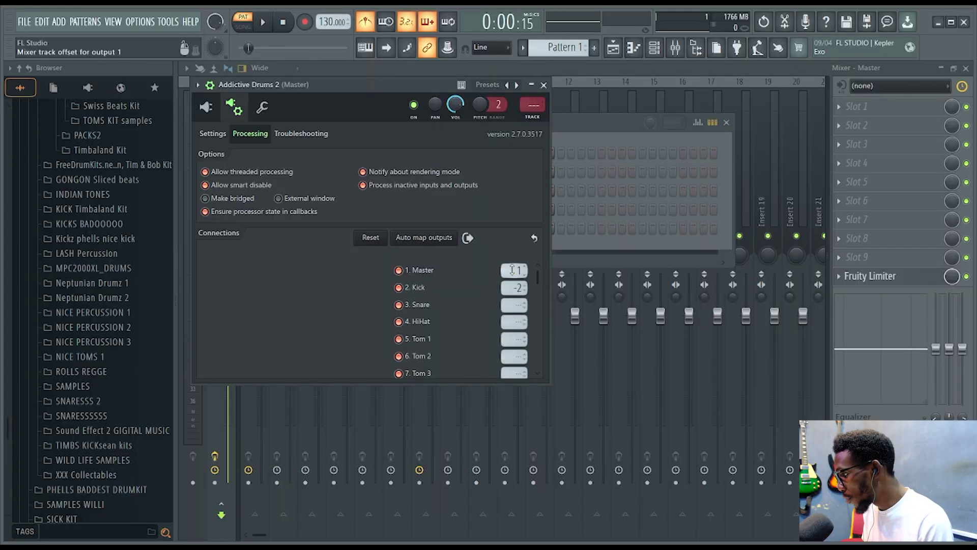
- Route outputs Master through Tom 4 to mixer tracks 1–8 and Overhead to track 9
scroll(548, 264, up, 1)
scroll(548, 305, up, 2)
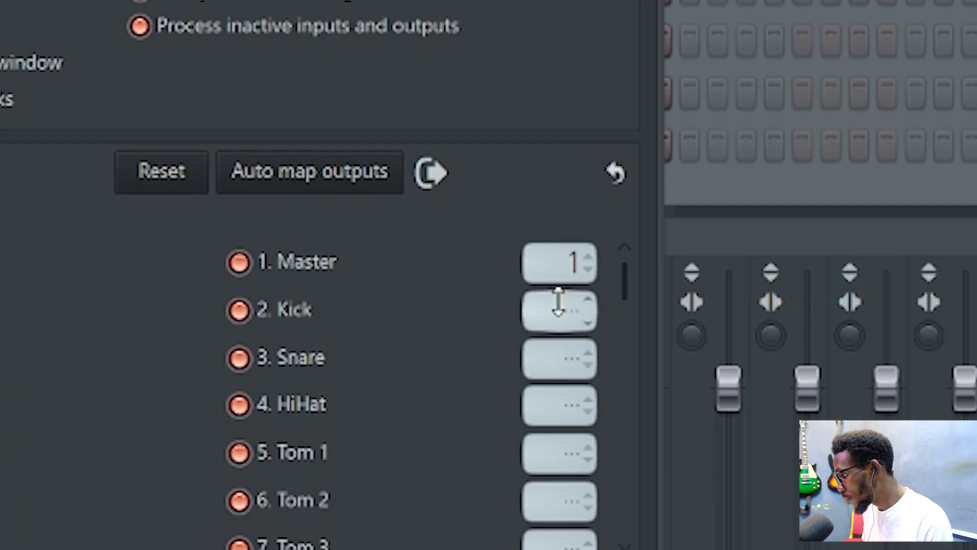
scroll(559, 357, up, 3)
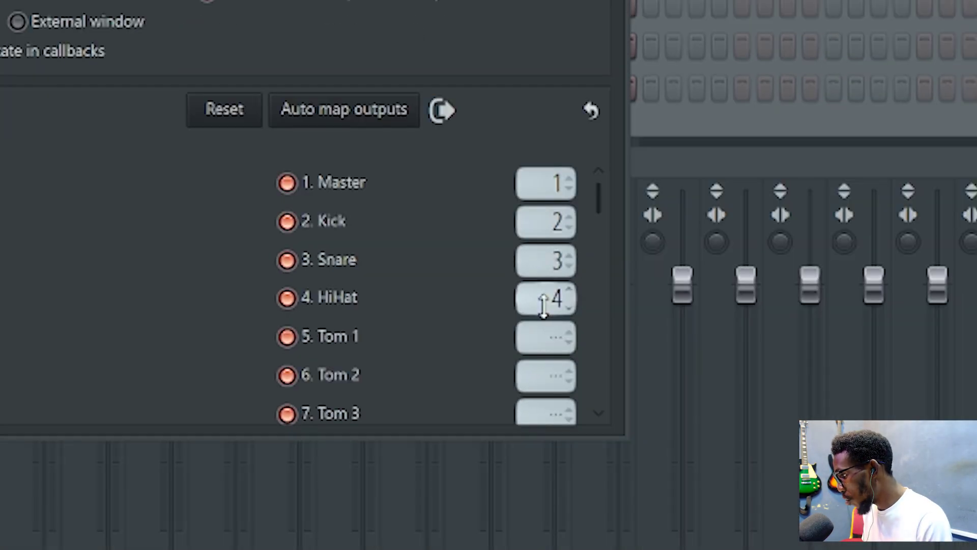
scroll(613, 278, down, 3)
scroll(540, 240, up, 5)
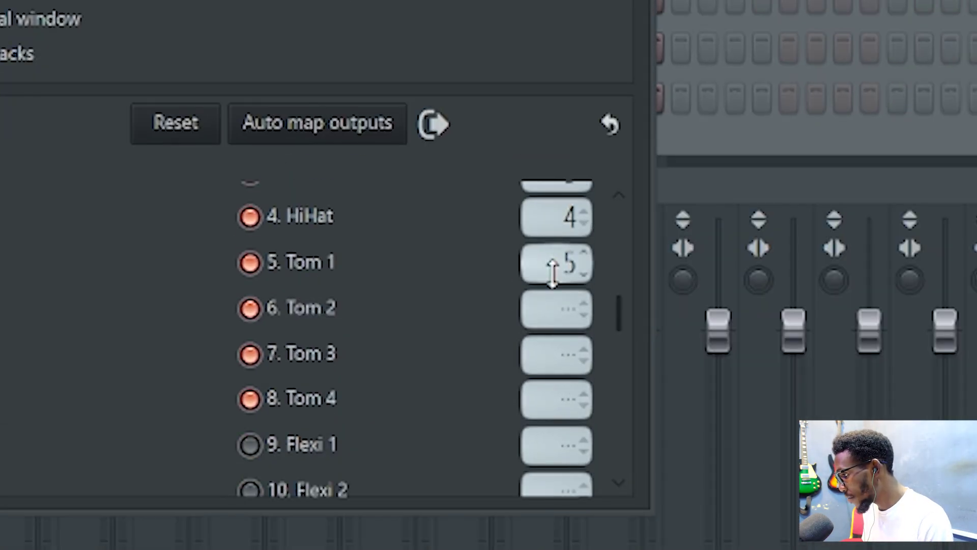
scroll(542, 266, up, 12)
scroll(551, 352, up, 1)
scroll(554, 397, up, 6)
scroll(554, 392, up, 2)
scroll(615, 403, down, 4)
scroll(560, 406, up, 7)
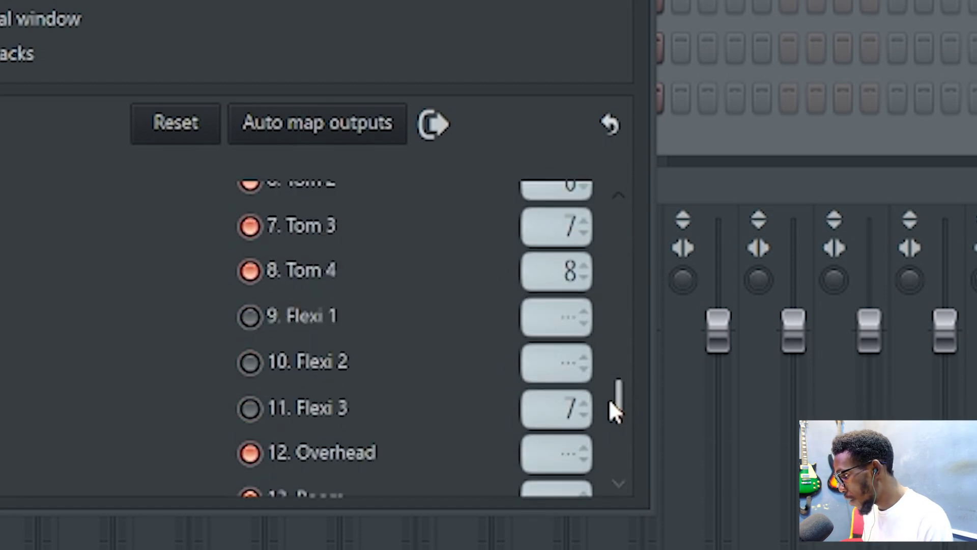
scroll(615, 403, down, 2)
scroll(532, 334, down, 1)
scroll(547, 372, up, 2)
scroll(548, 417, up, 10)
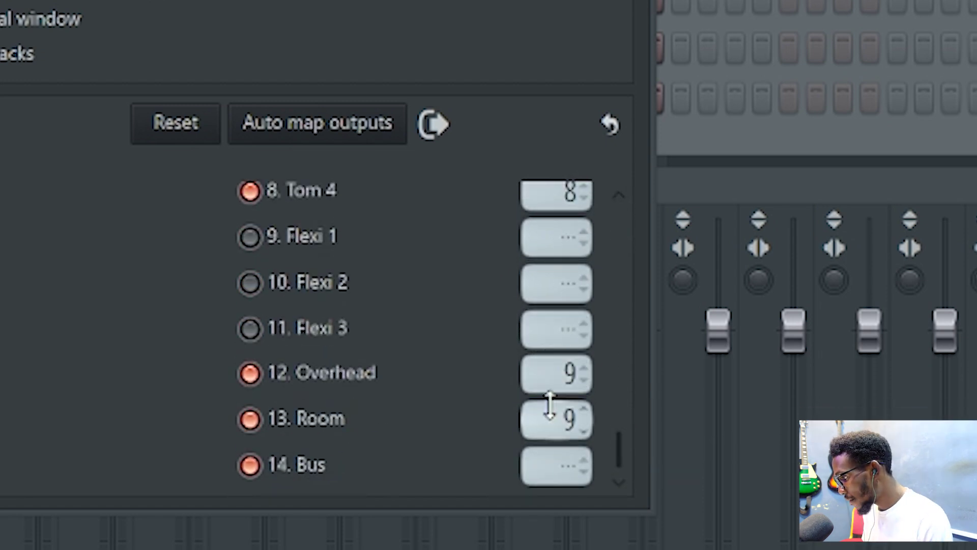
scroll(549, 461, up, 11)
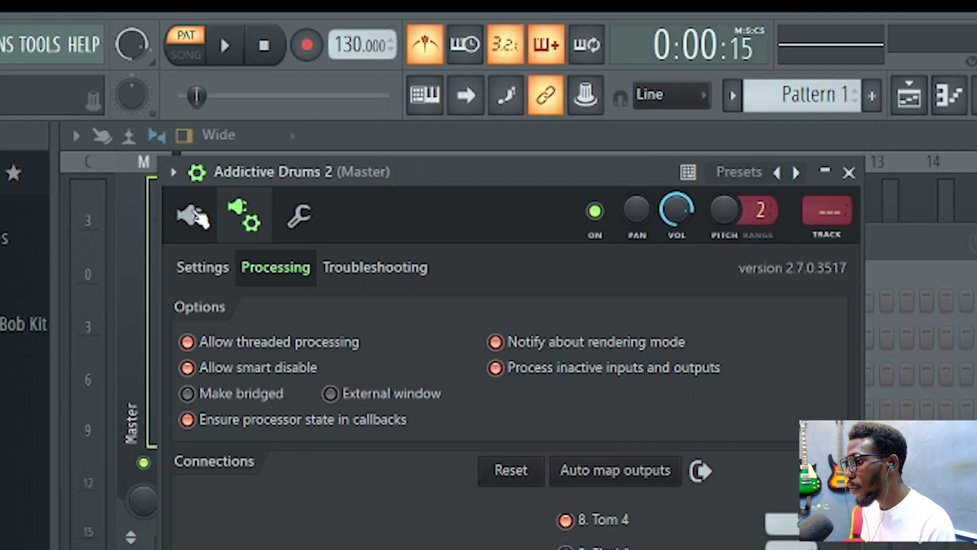
- Return to the AD2 interface, show its Kit page and list the Kick channel's output choices
click(198, 214)
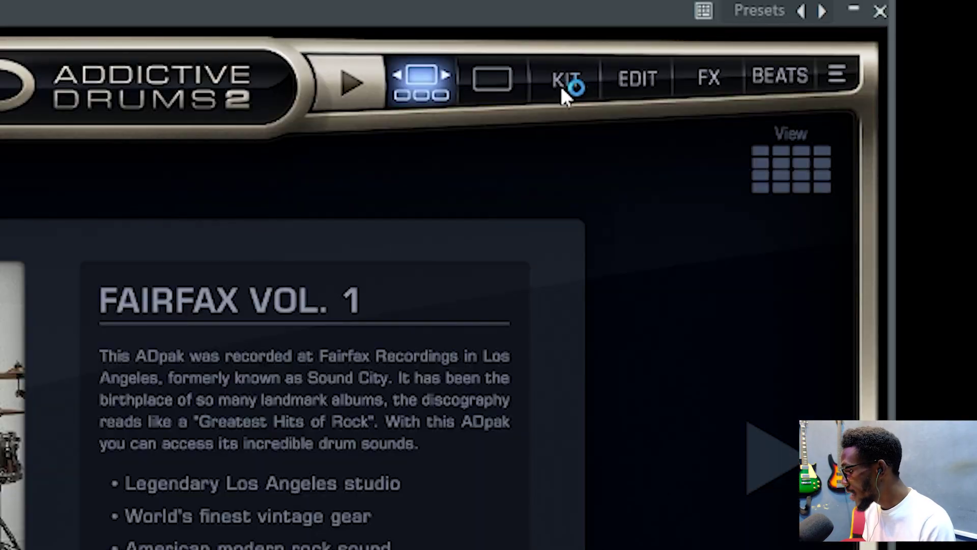
click(823, 120)
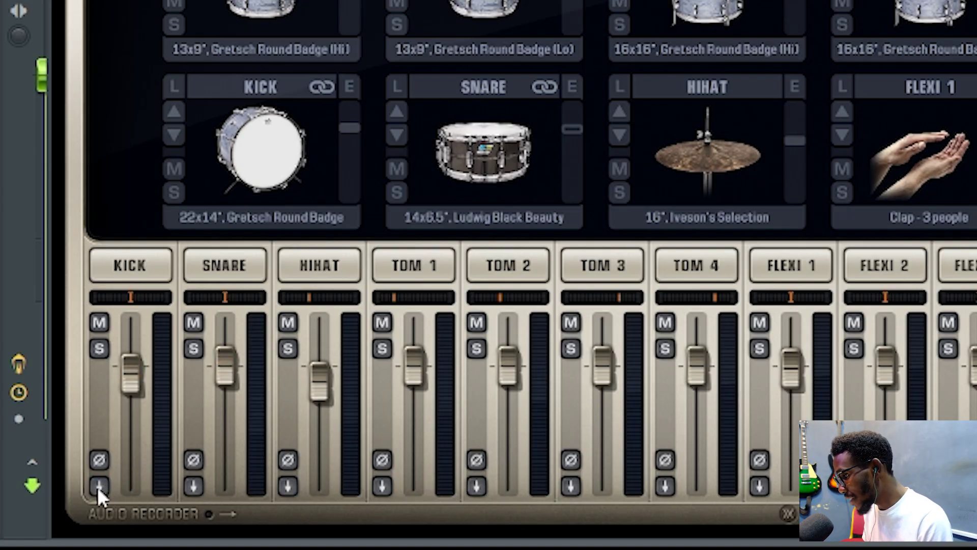
click(99, 487)
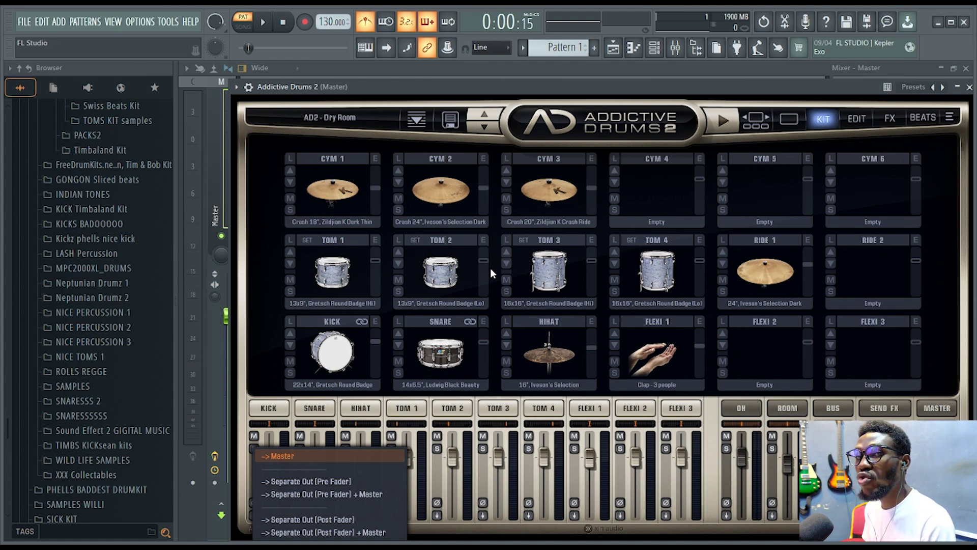
- Send the Kick, Snare, HiHat and Tom 1 to separate outputs in AD2's kit mixer
click(331, 481)
click(300, 515)
click(379, 481)
click(345, 515)
click(375, 482)
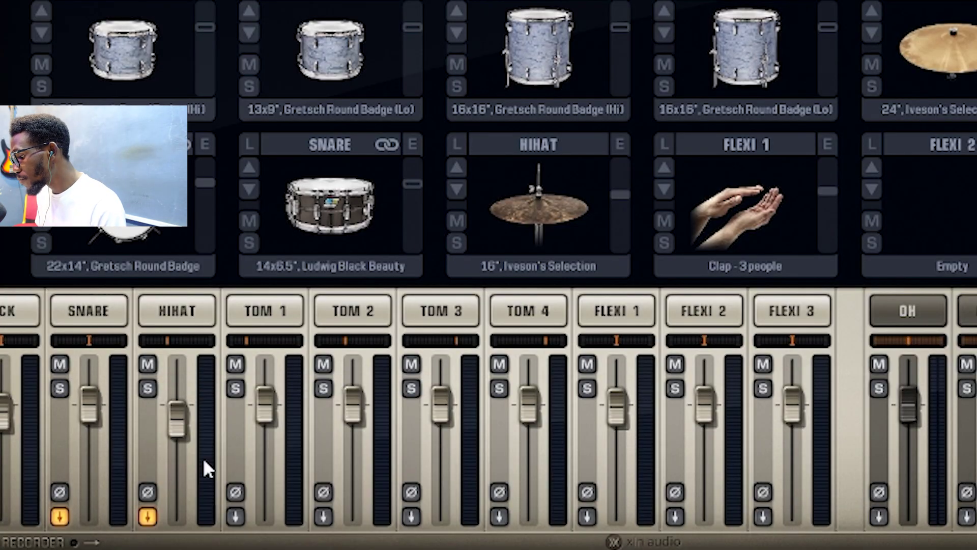
click(391, 515)
click(259, 451)
- Send Toms 2–4 and the Bus to separate pre-fader outputs
click(323, 517)
click(344, 451)
click(411, 516)
click(437, 451)
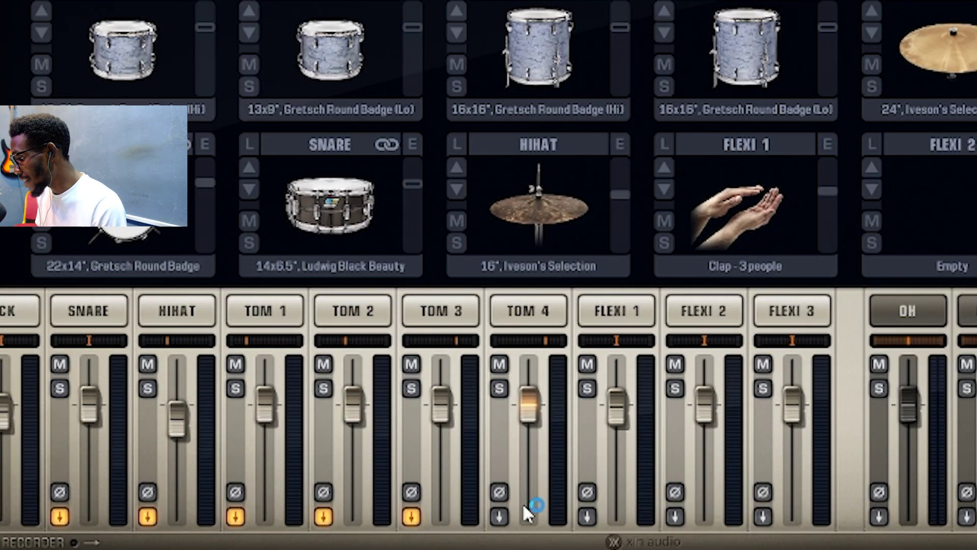
click(499, 516)
click(559, 451)
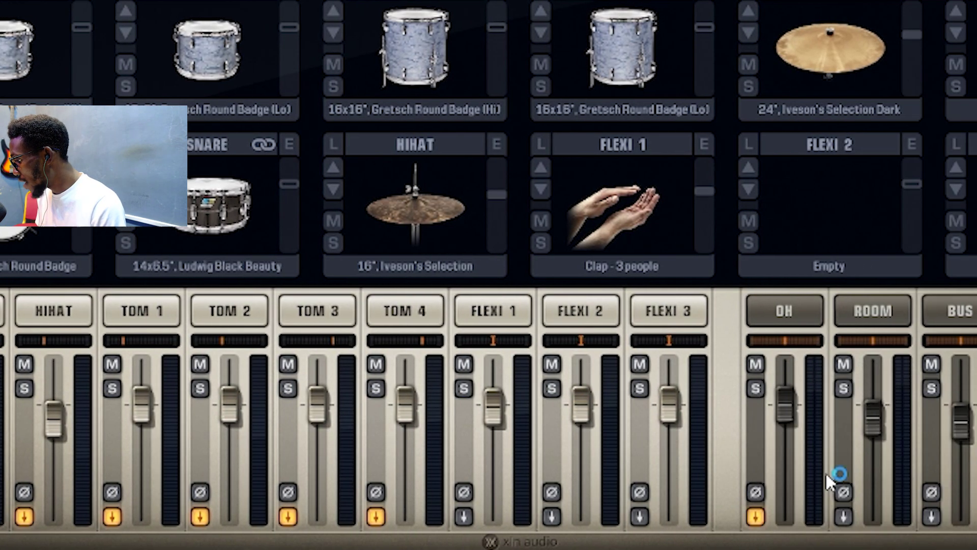
click(779, 516)
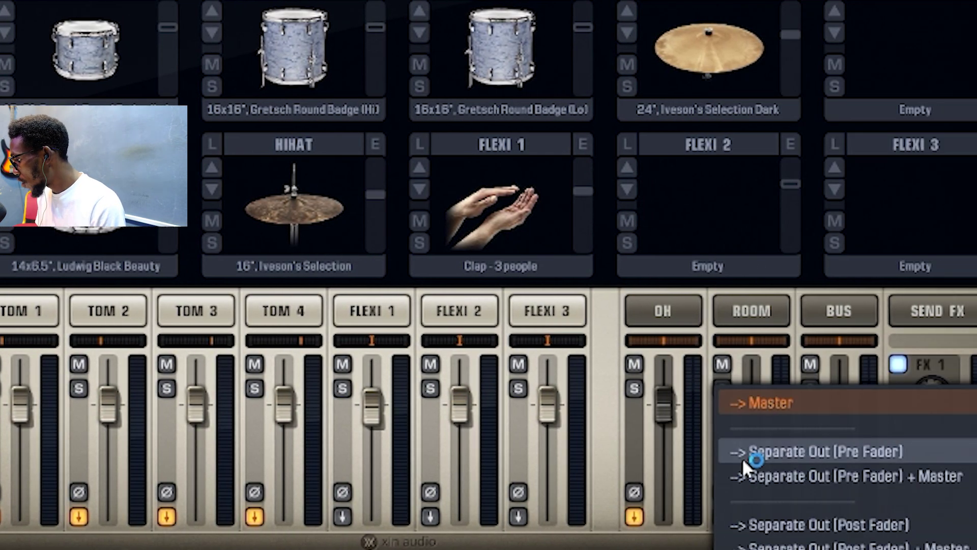
click(715, 450)
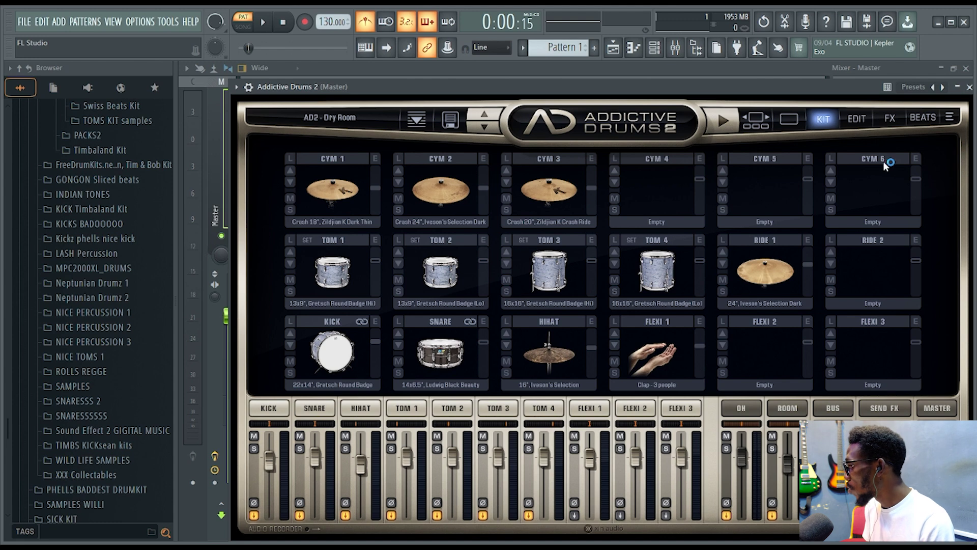
- Close and reopen the Addictive Drums 2 window, then switch it to the Beats browser
click(968, 87)
click(654, 47)
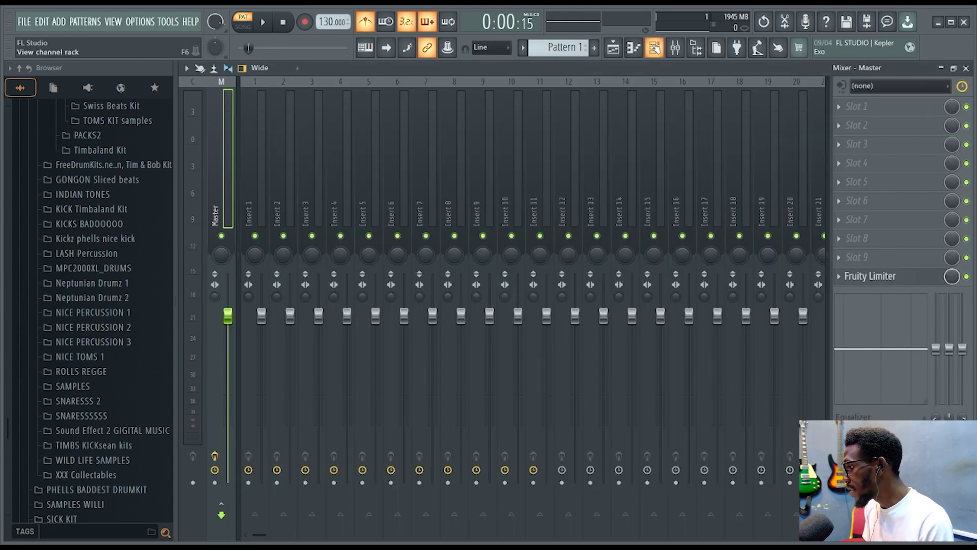
click(656, 47)
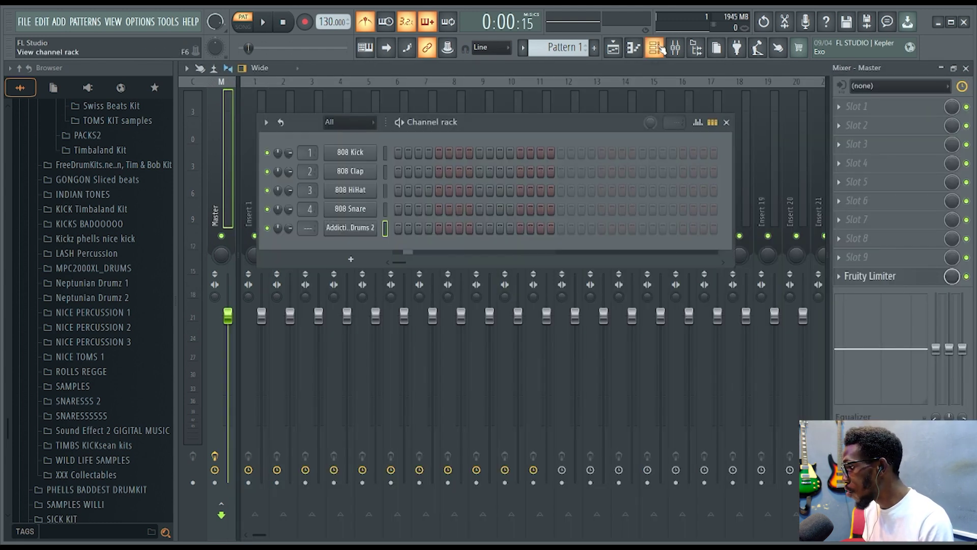
click(349, 227)
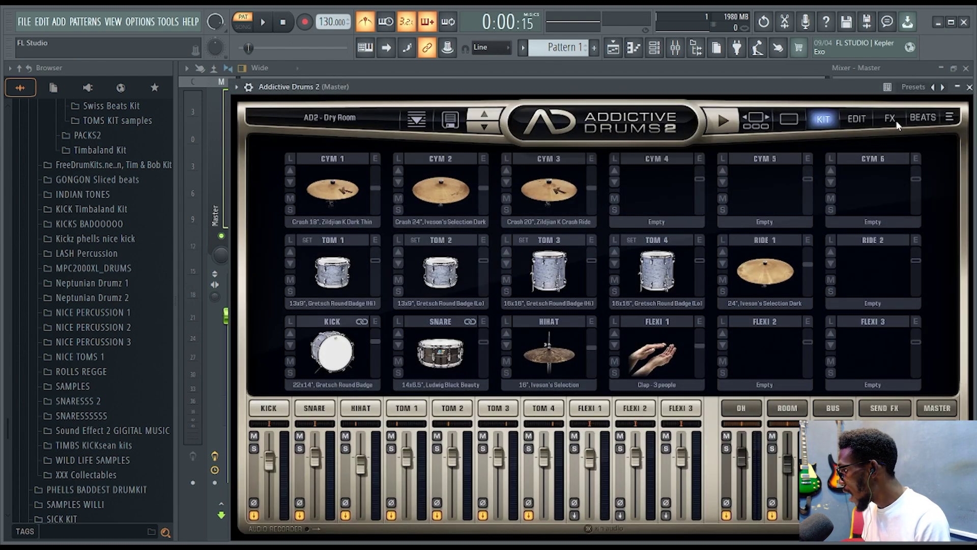
click(918, 118)
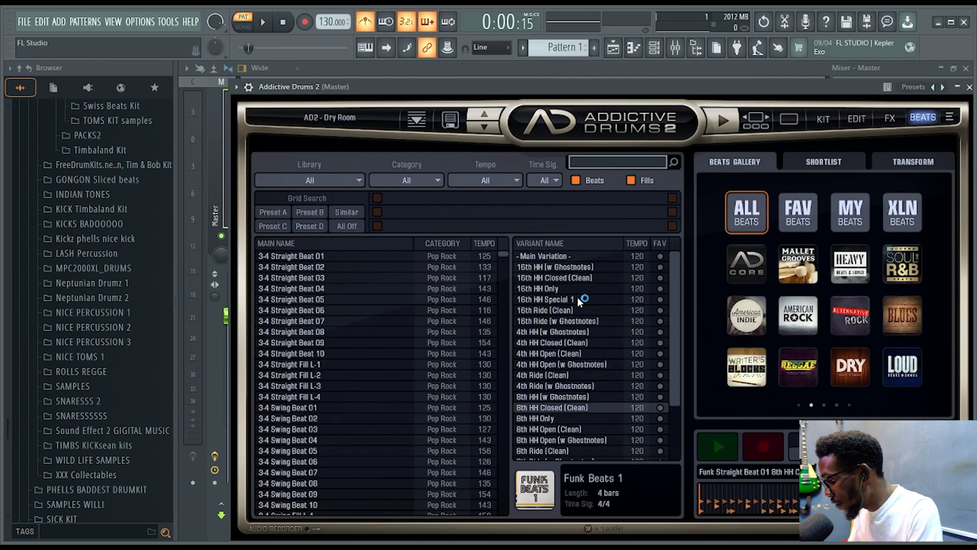
- Search the beats for 'fill' and select Alternative Rock Fill L-4 variant 06
text(fill)
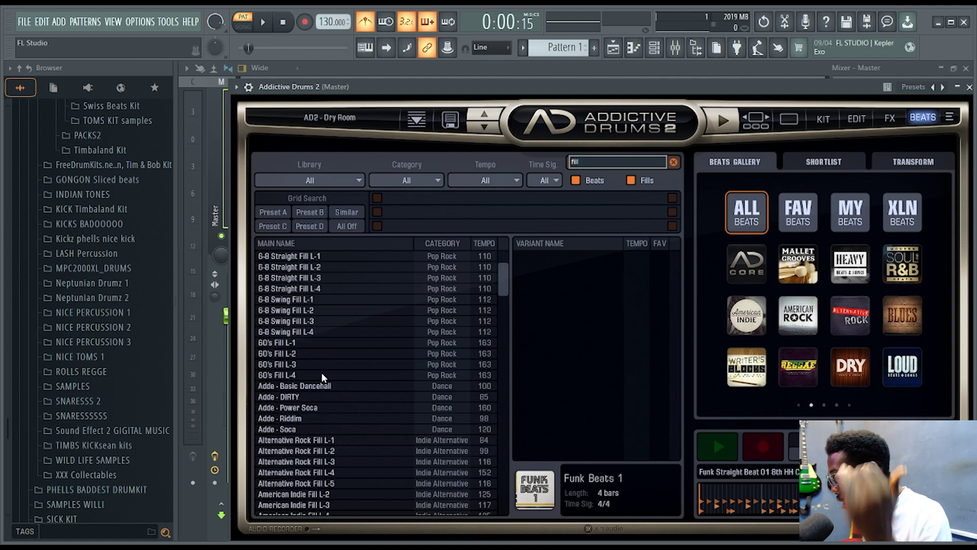
scroll(316, 368, down, 2)
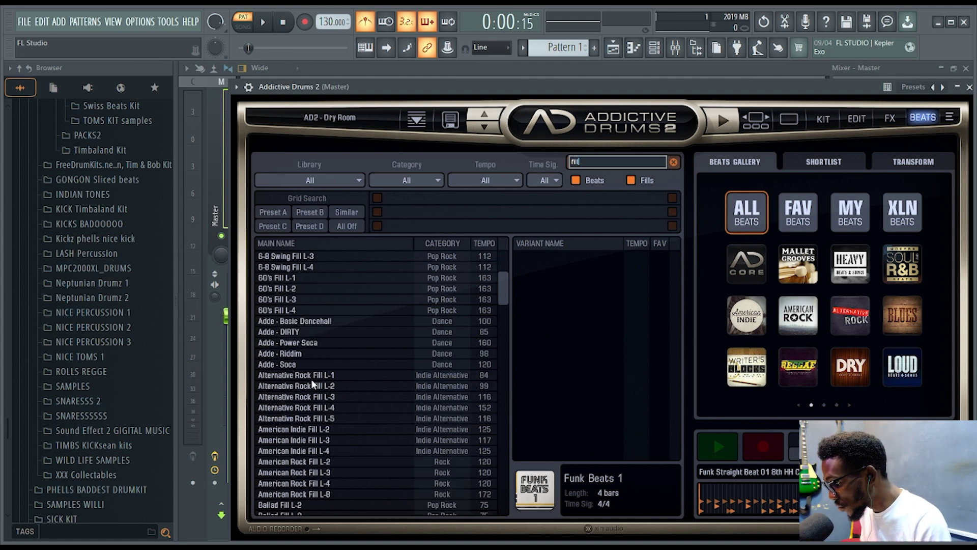
click(312, 377)
click(322, 406)
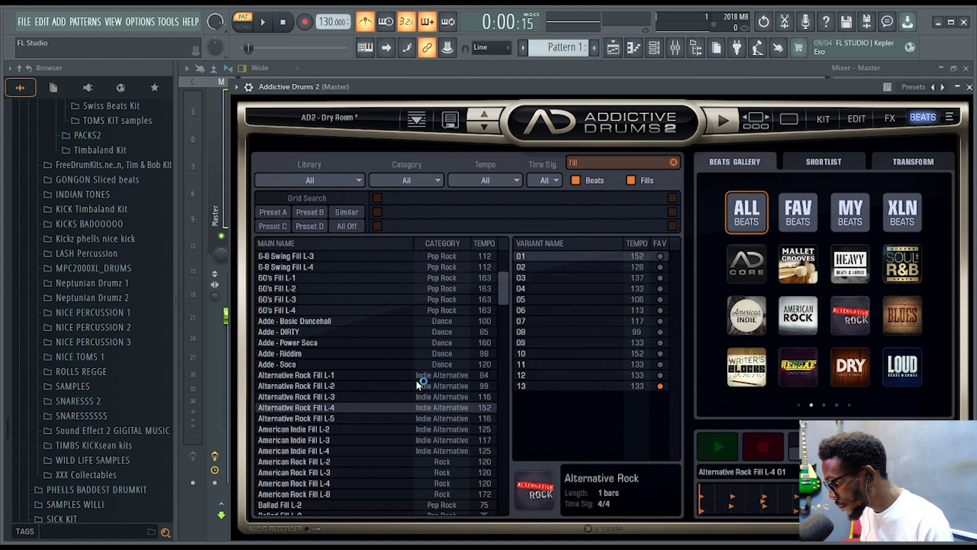
click(598, 311)
- Play and restart the fill, then close the plugin window and hide the channel rack
click(719, 120)
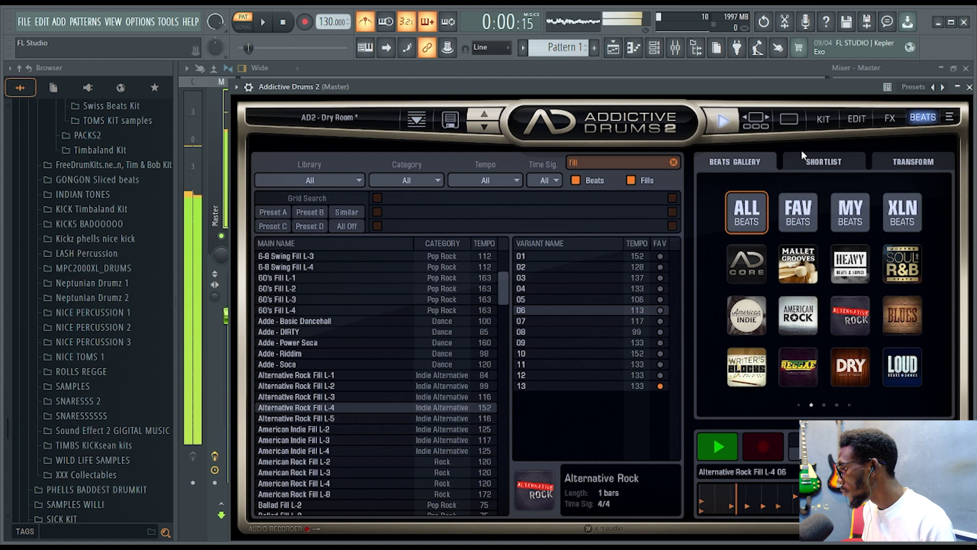
click(731, 128)
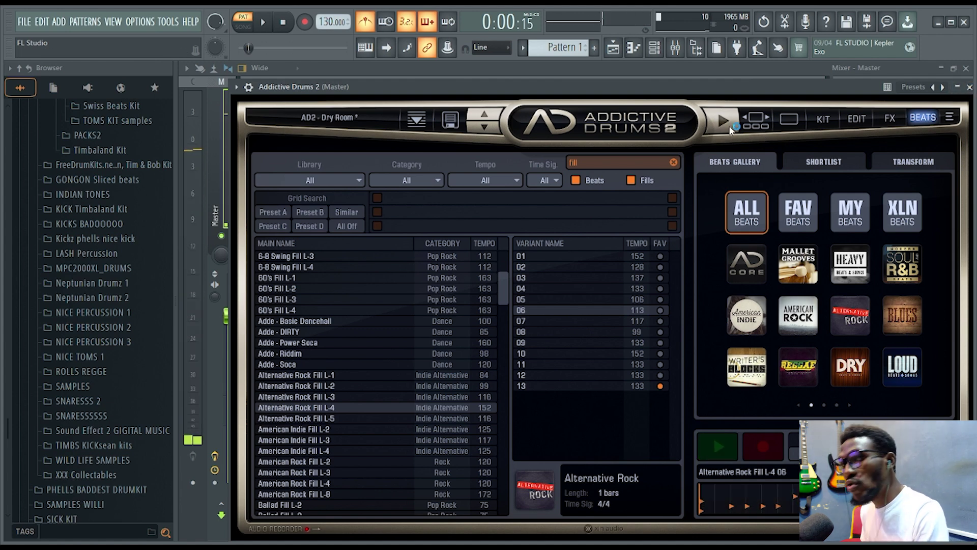
click(728, 126)
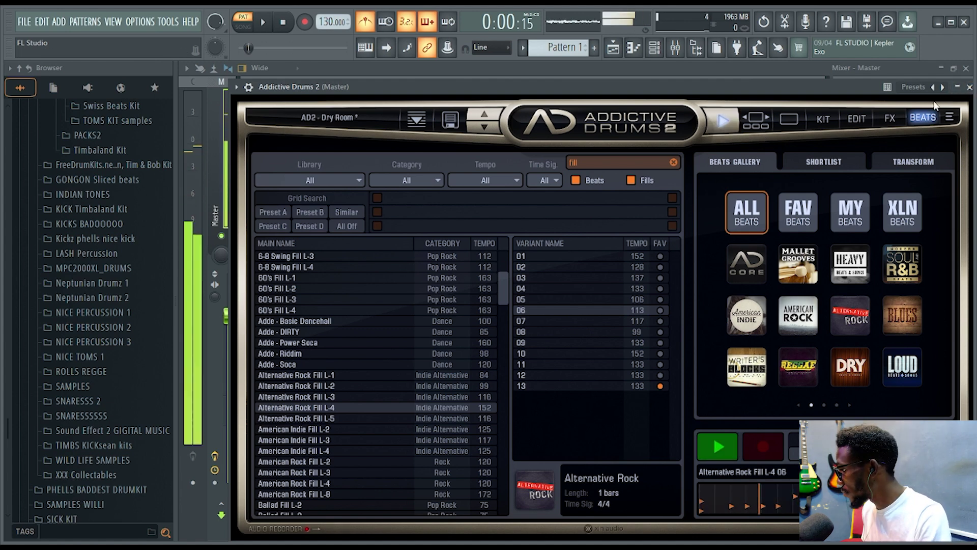
click(968, 87)
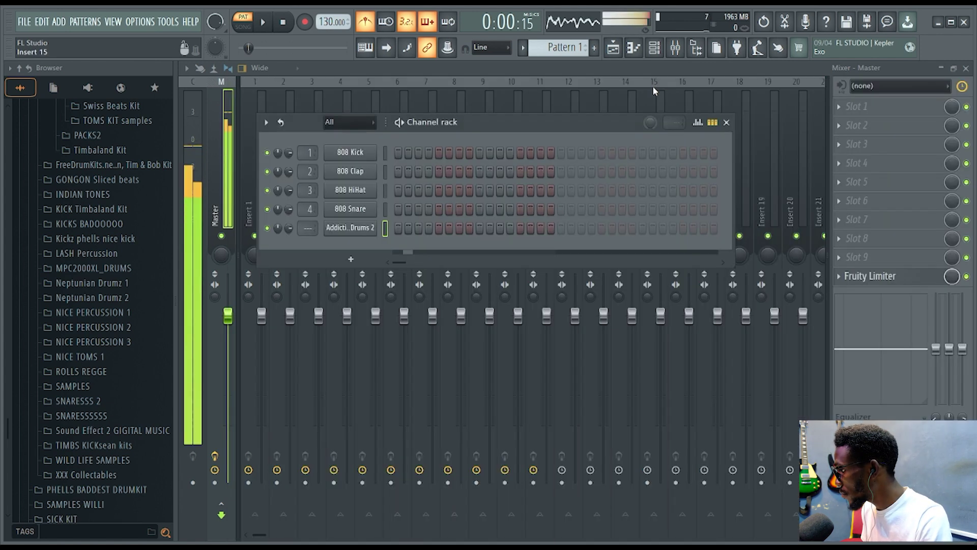
click(681, 51)
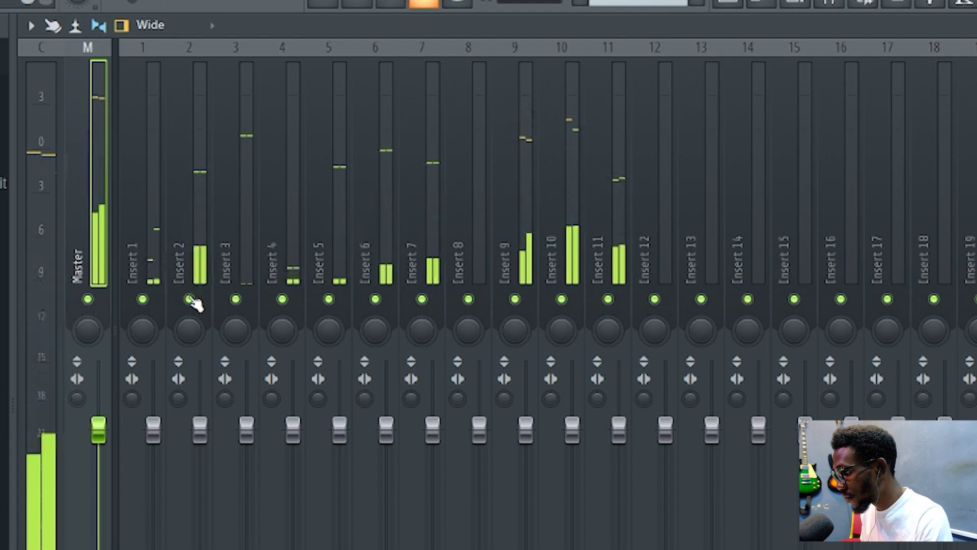
- Solo Insert 1, then Insert 2, to hear which drum each carries, and select Insert 2
right_click(143, 298)
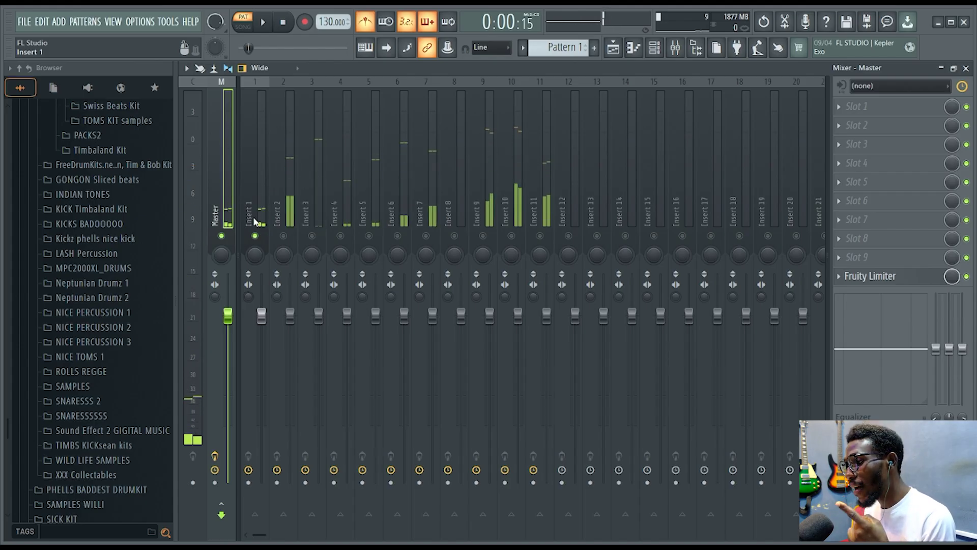
right_click(283, 236)
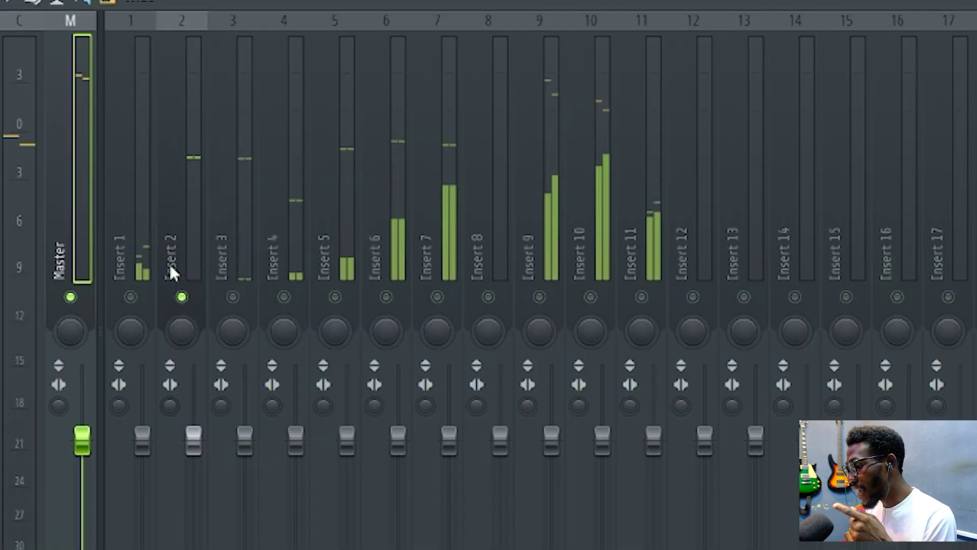
click(169, 263)
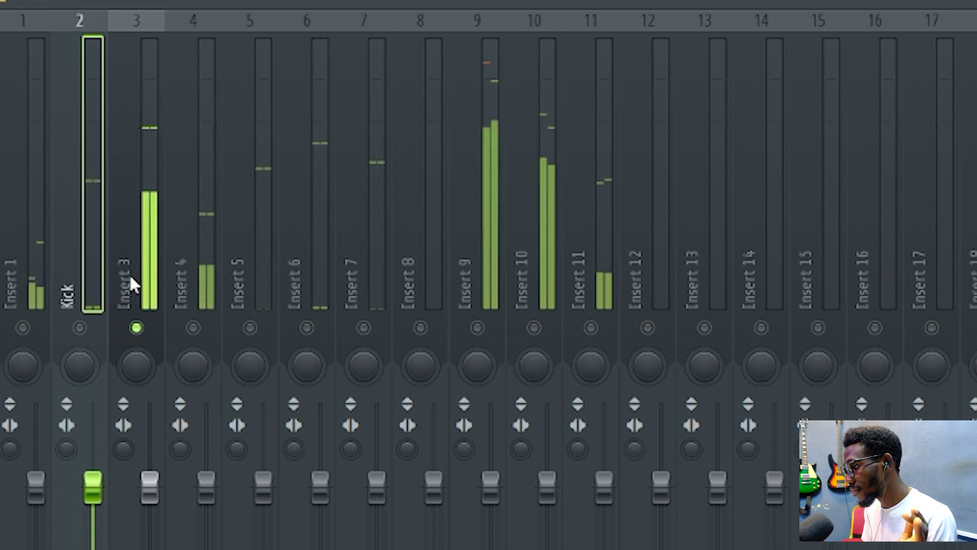
- Name Insert 3 'snare' and solo Insert 4 to hear its drum
click(130, 274)
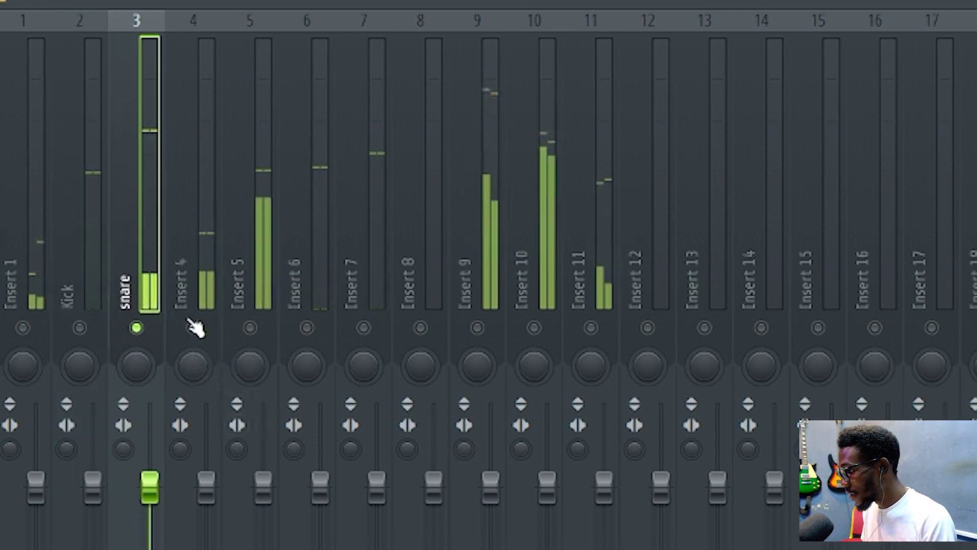
right_click(191, 328)
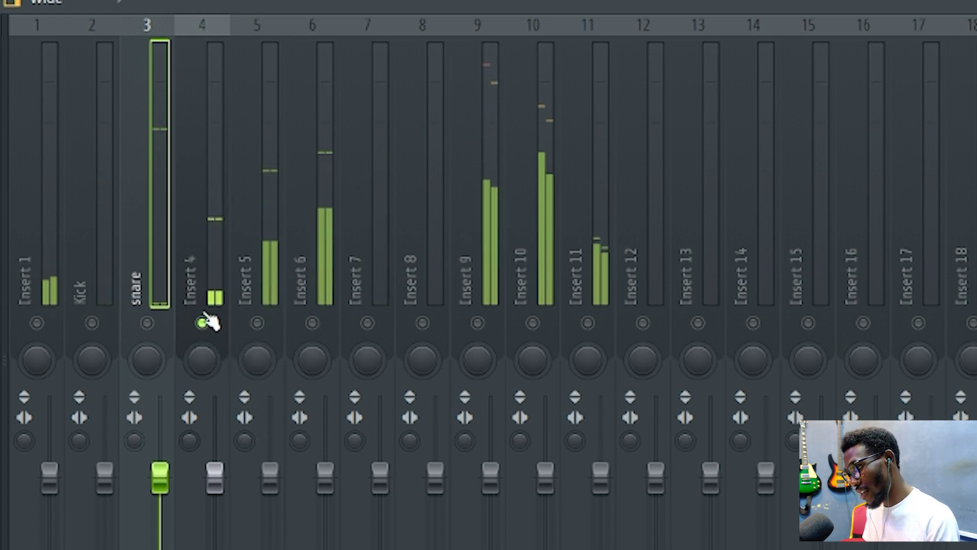
click(196, 282)
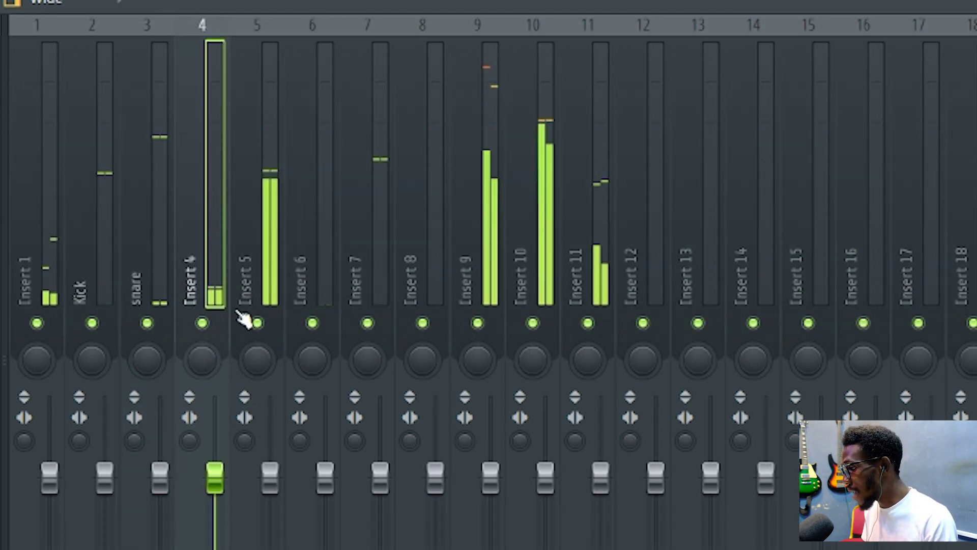
- Audition inserts 5, 6, 7, 9, 10 and 11 by soloing each, then unsolo everything
right_click(257, 322)
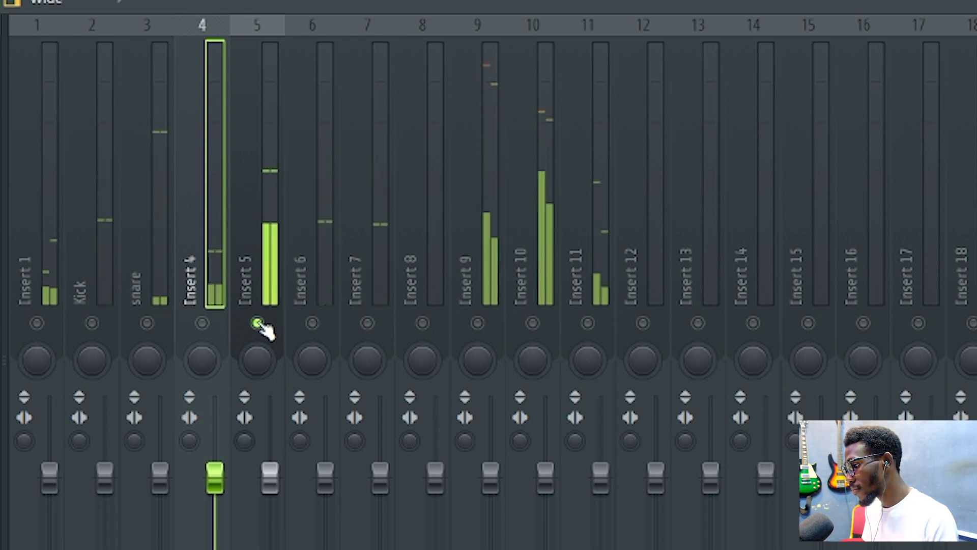
right_click(312, 322)
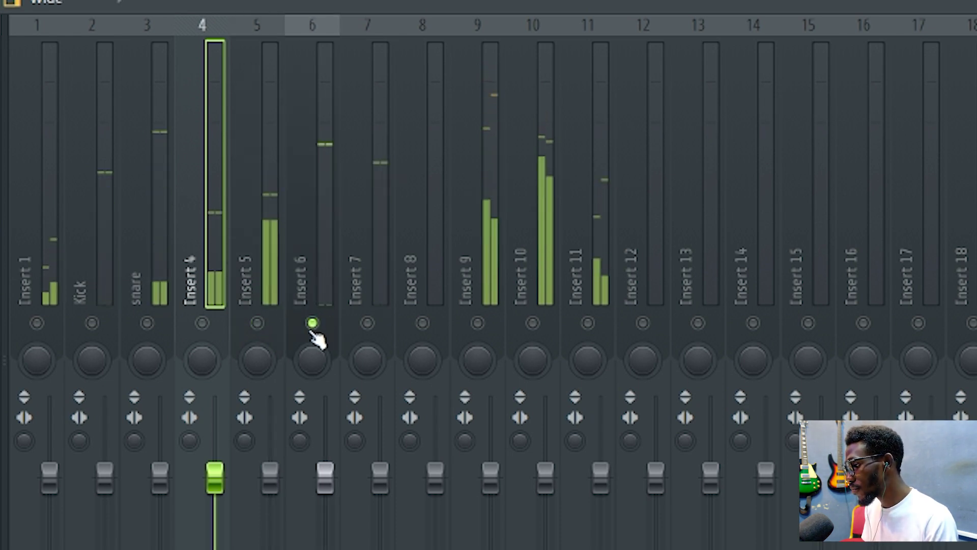
right_click(367, 323)
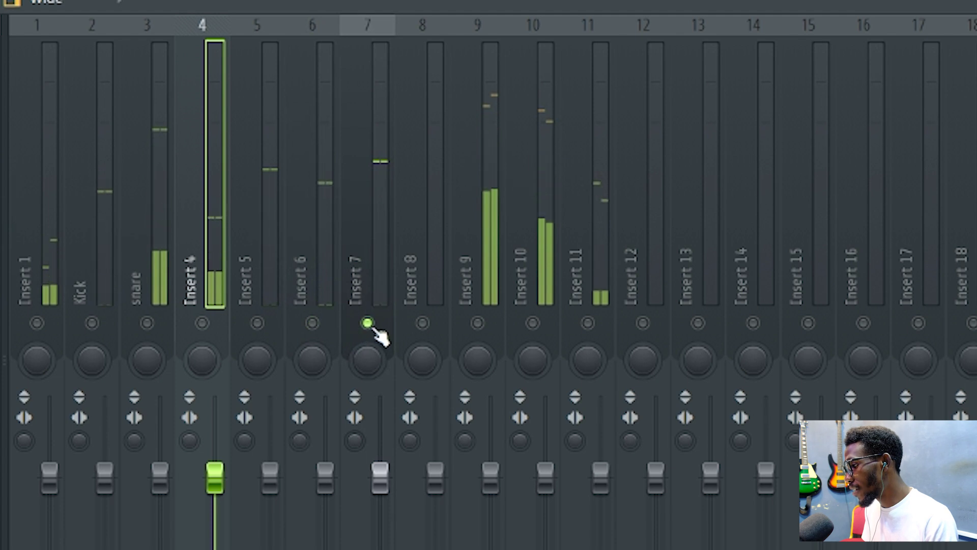
right_click(477, 323)
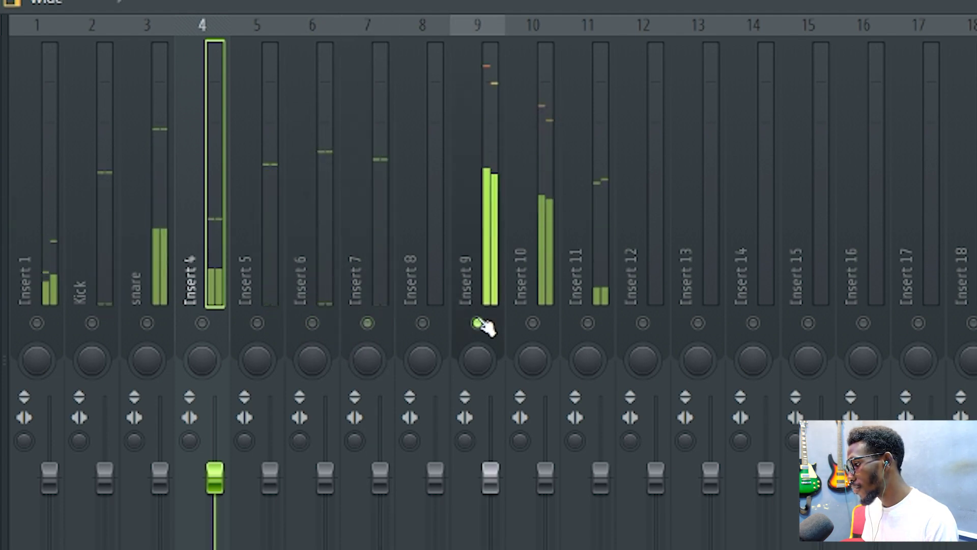
right_click(534, 325)
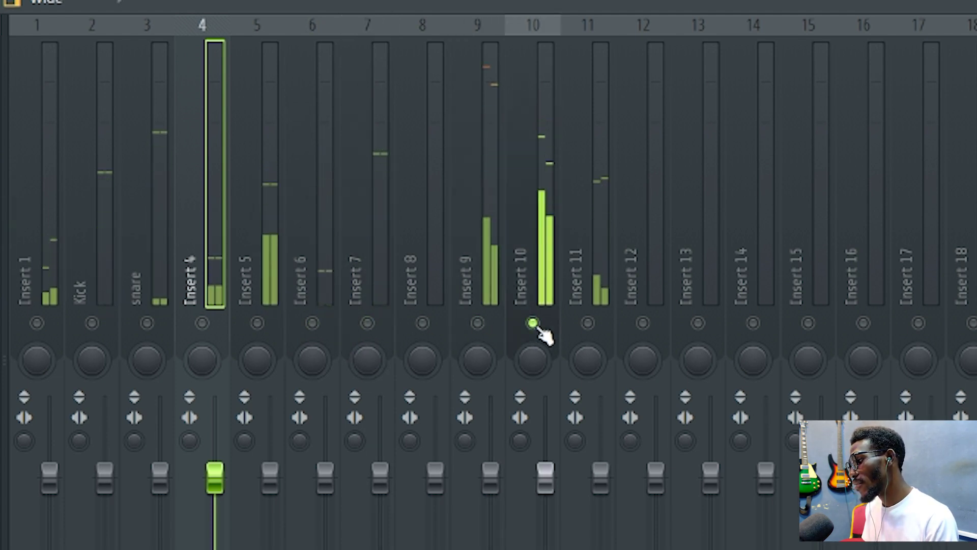
click(587, 324)
click(604, 327)
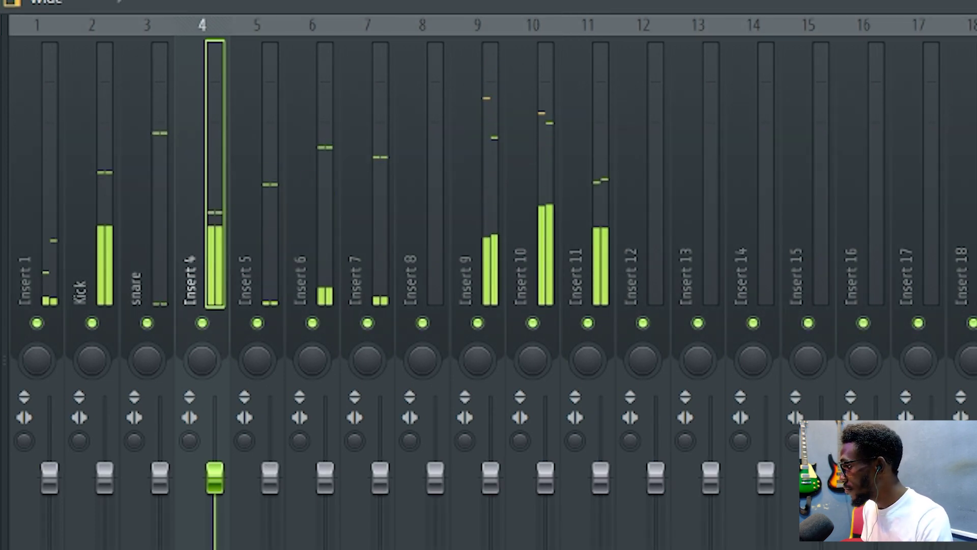
key(F6)
- Reopen the Addictive Drums 2 window from its channel rack button, still on the fill list
click(262, 307)
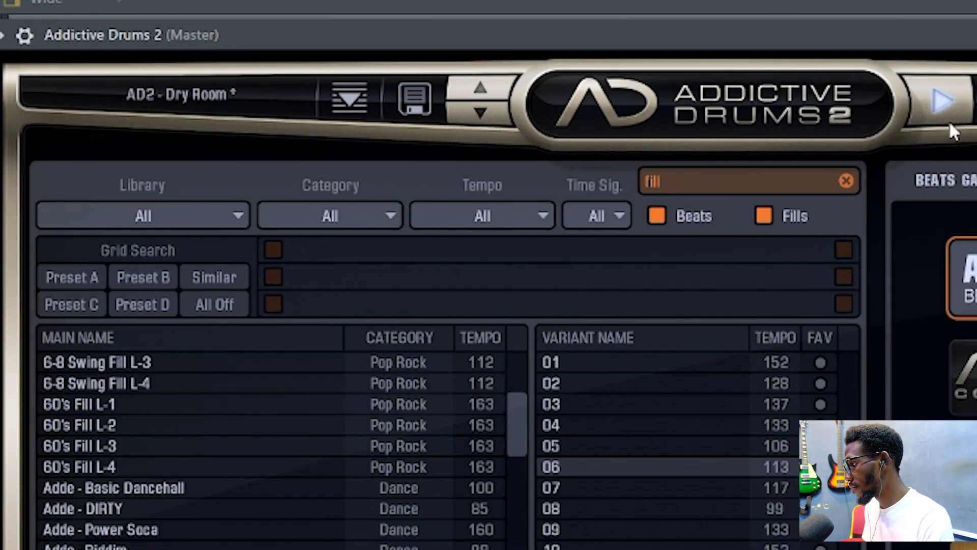